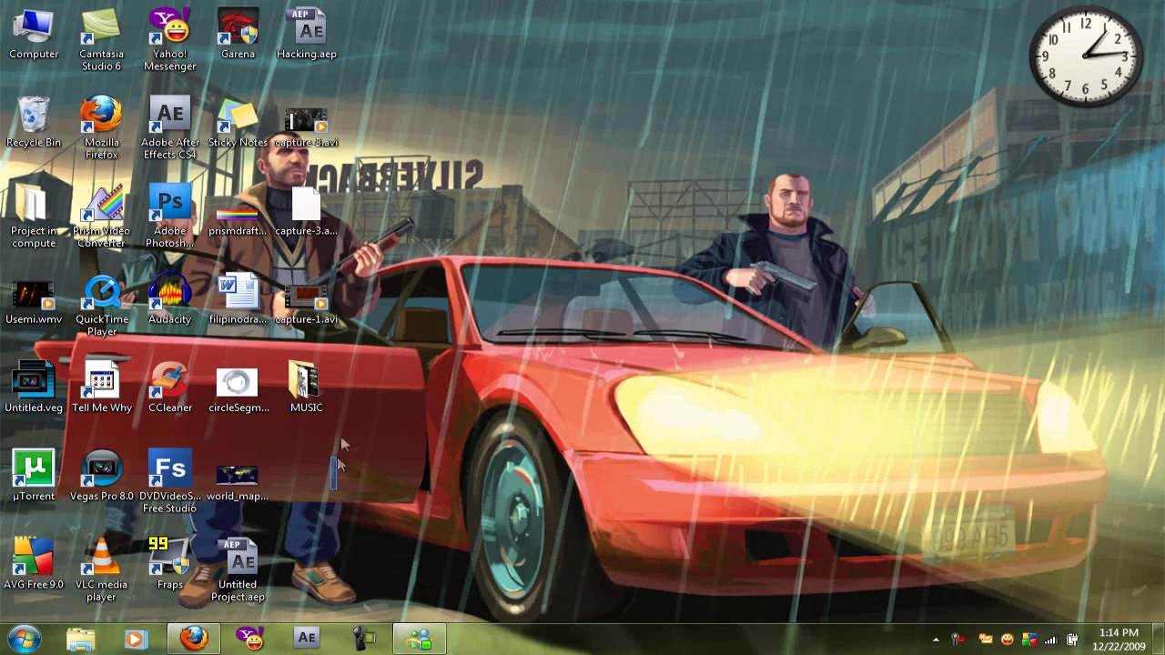
Box-select a block of desktop icons, narrow it to the right-hand columns, then deselect all
{"action": "left_click_drag", "start_coordinate": [340, 443], "coordinate": [136, 5]}
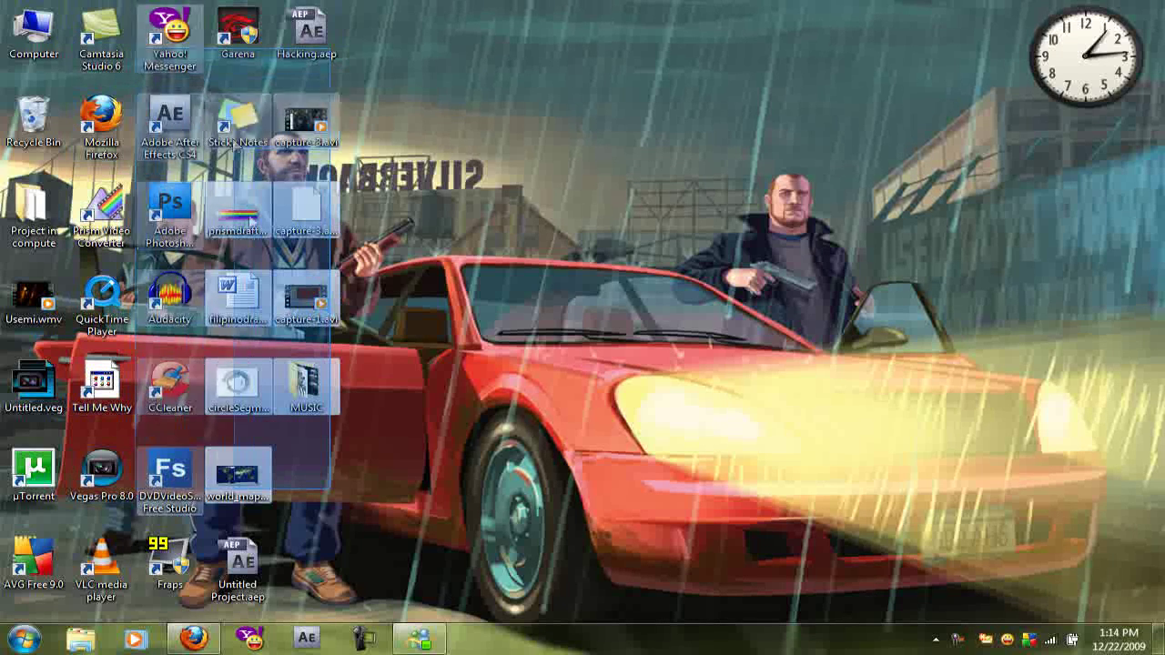
{"action": "left_click_drag", "start_coordinate": [235, 143], "coordinate": [233, 218]}
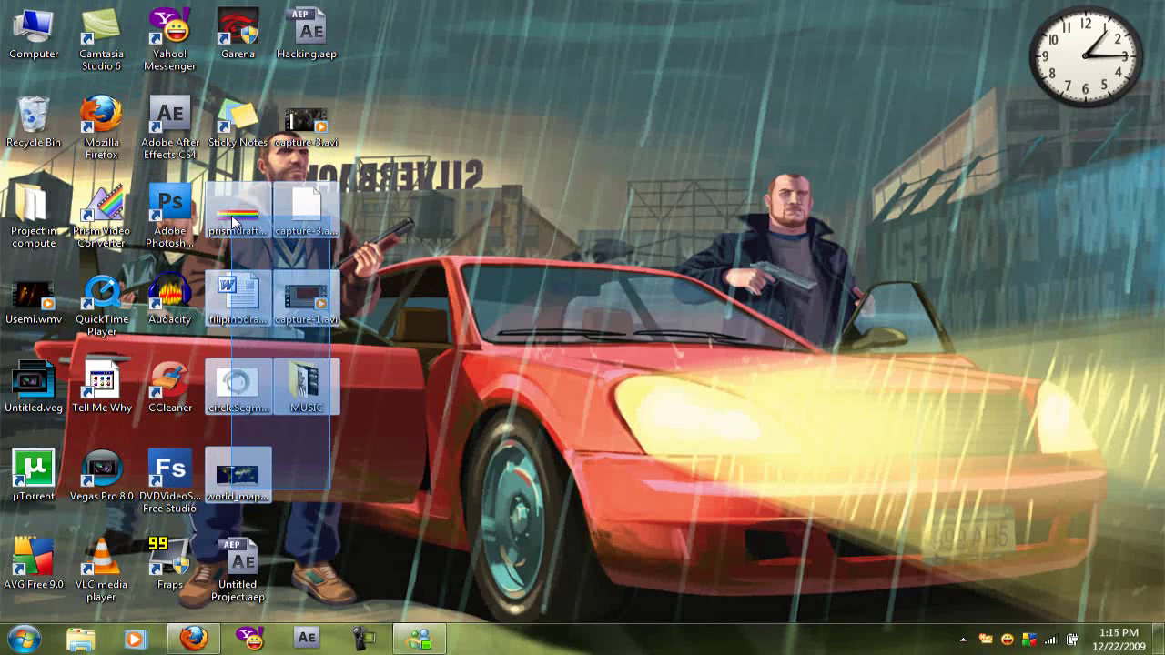
{"action": "left_click", "coordinate": [495, 462]}
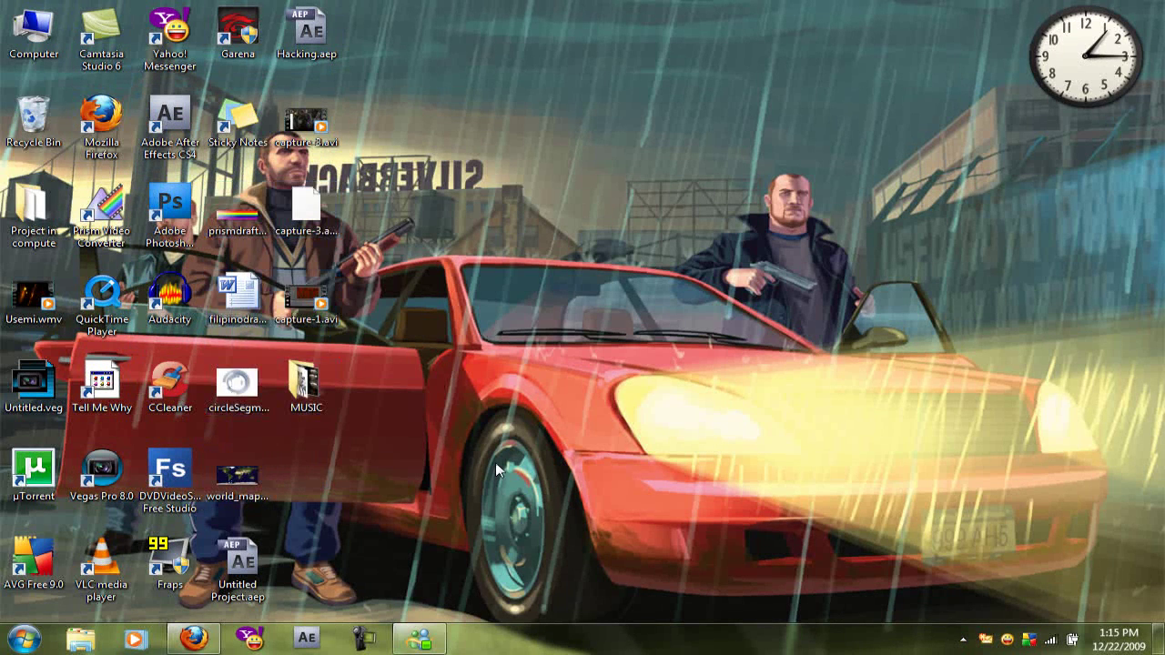
{"action": "mouse_move", "coordinate": [193, 639]}
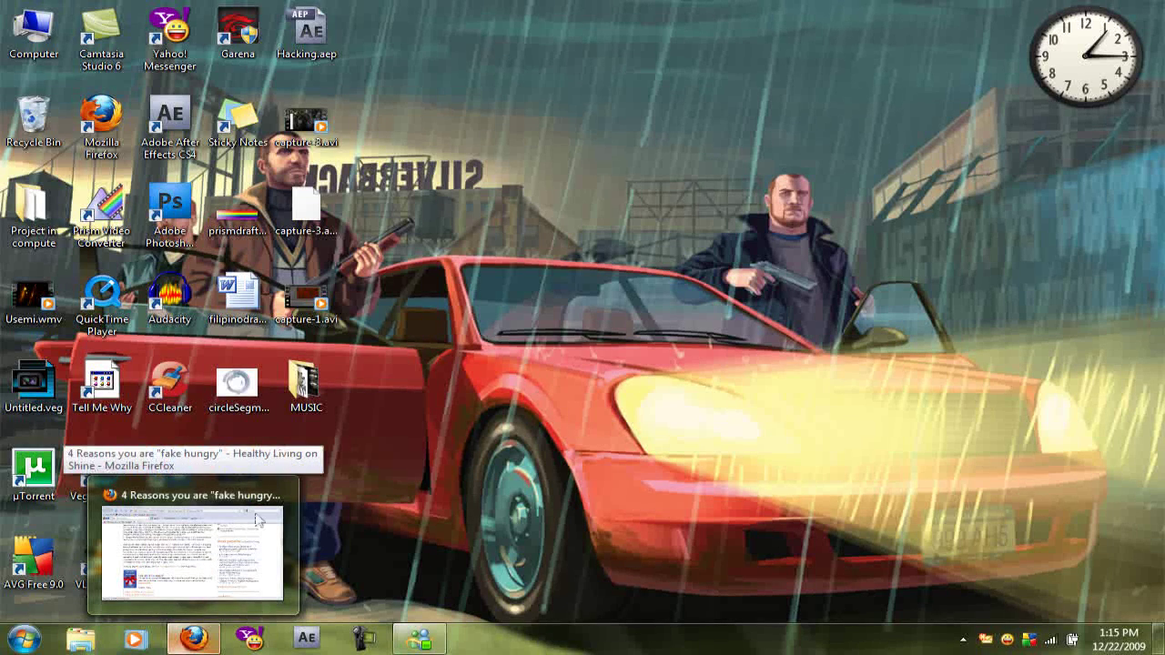
Restore the Firefox article window, then minimize it again
{"action": "left_click", "coordinate": [192, 550]}
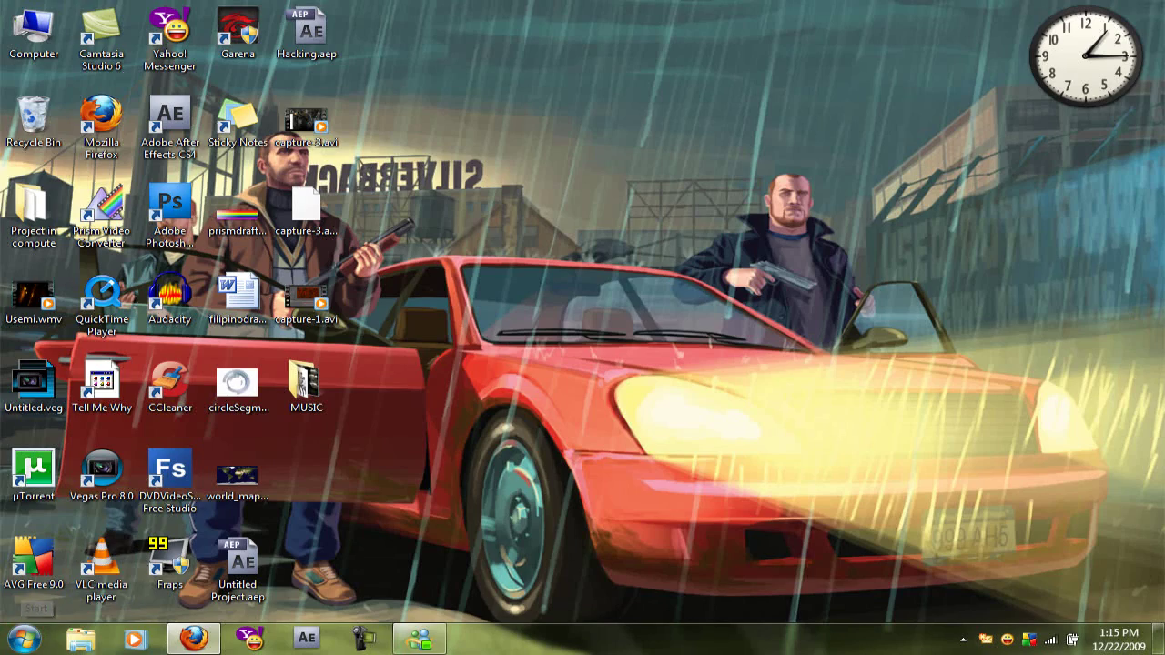
{"action": "left_click", "coordinate": [190, 638]}
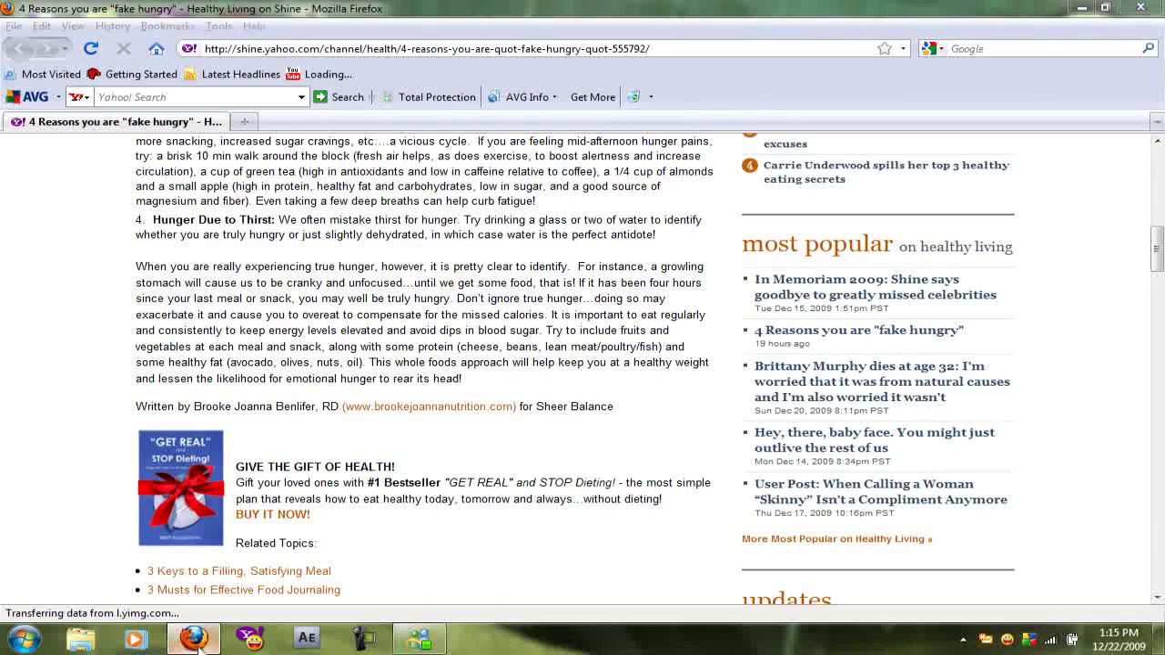
{"action": "left_click", "coordinate": [190, 638]}
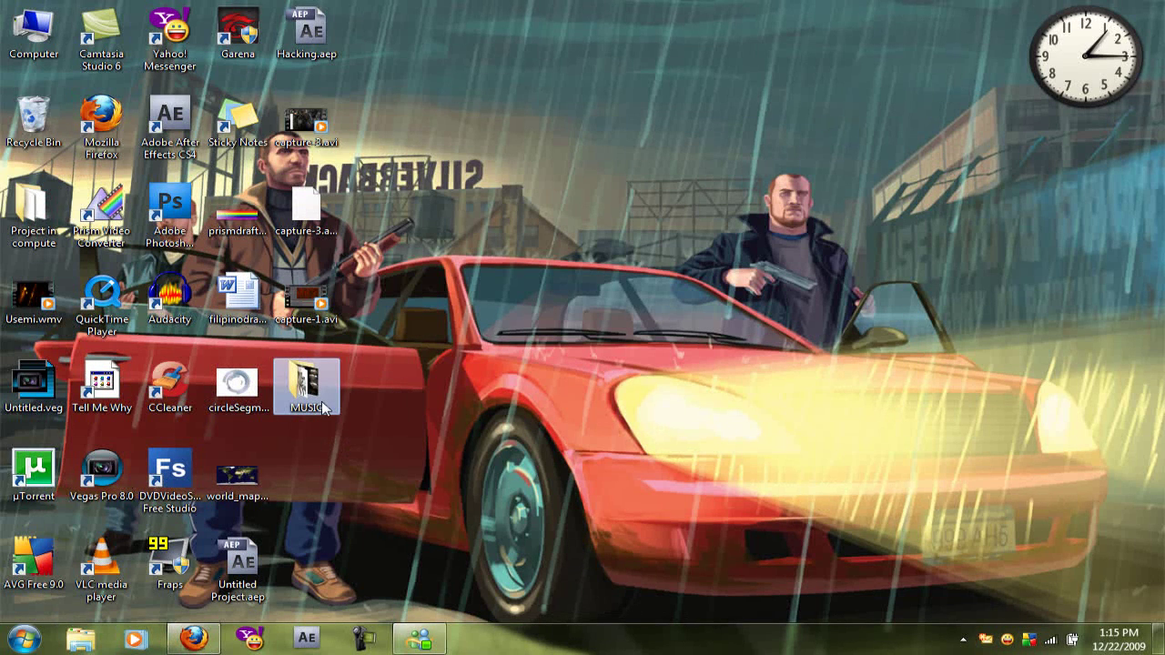
Open the MUSIC folder from its desktop icon, then open and close the Start menu
{"action": "double_click", "coordinate": [323, 407]}
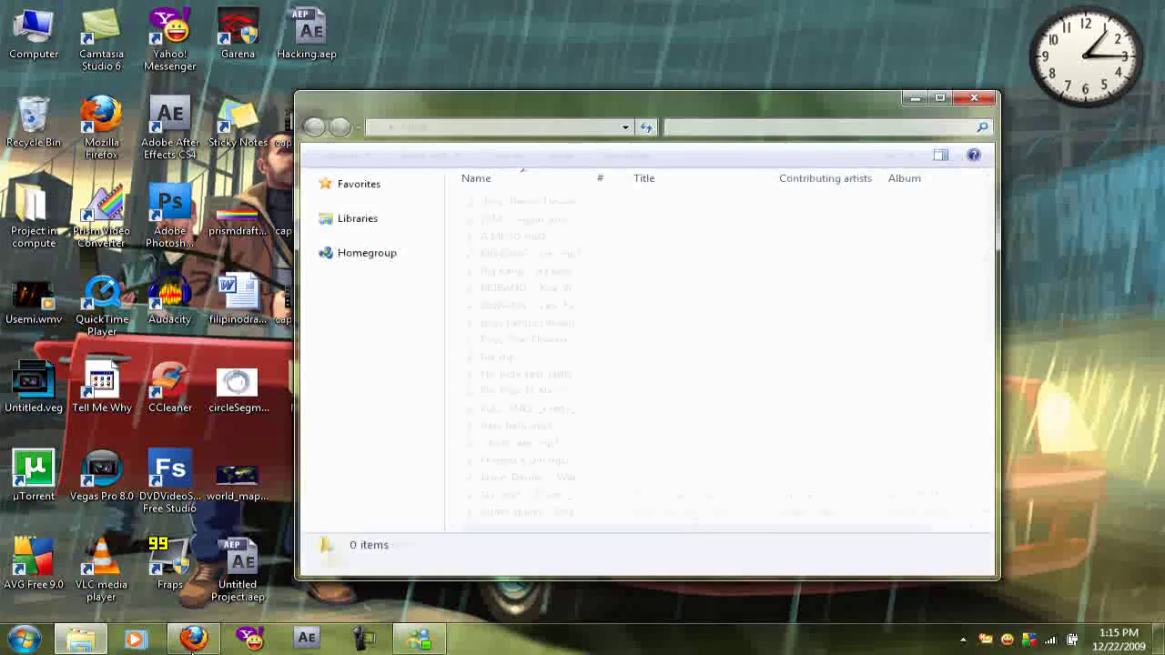
{"action": "mouse_move", "coordinate": [192, 551]}
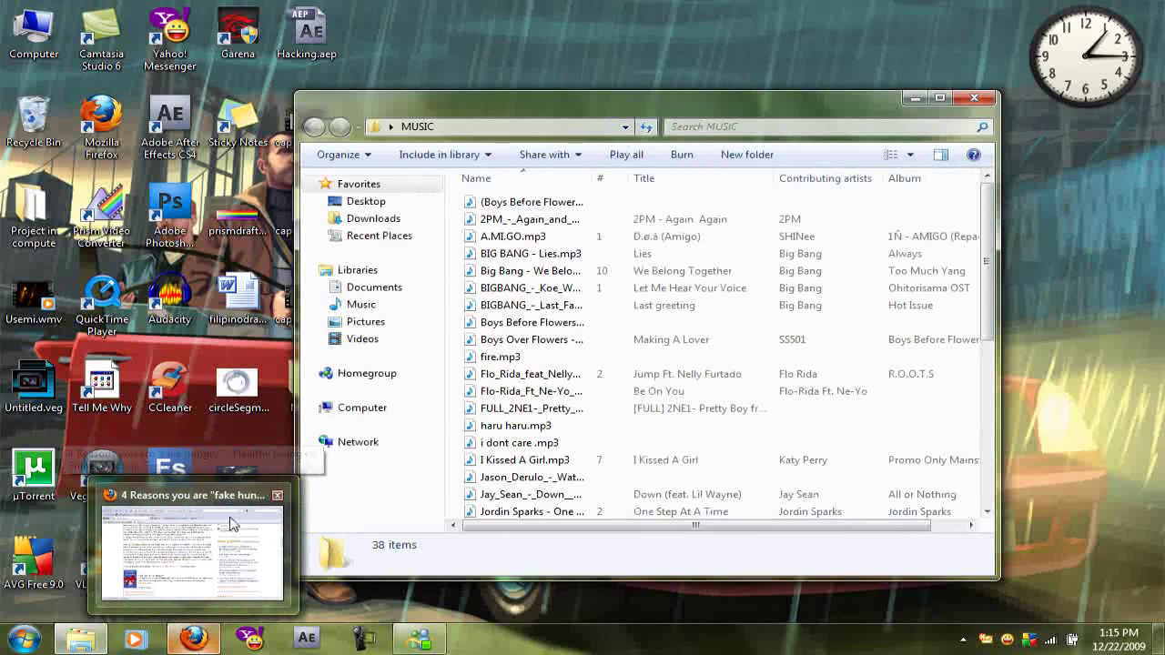
{"action": "left_click", "coordinate": [231, 522]}
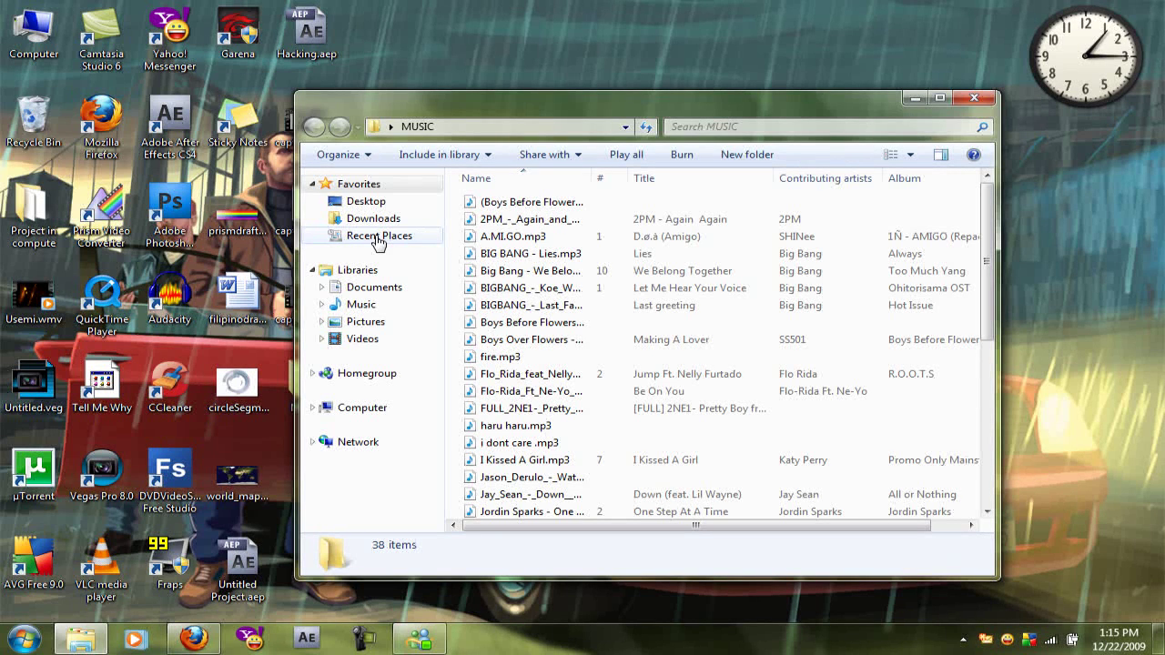
{"action": "left_click", "coordinate": [24, 639]}
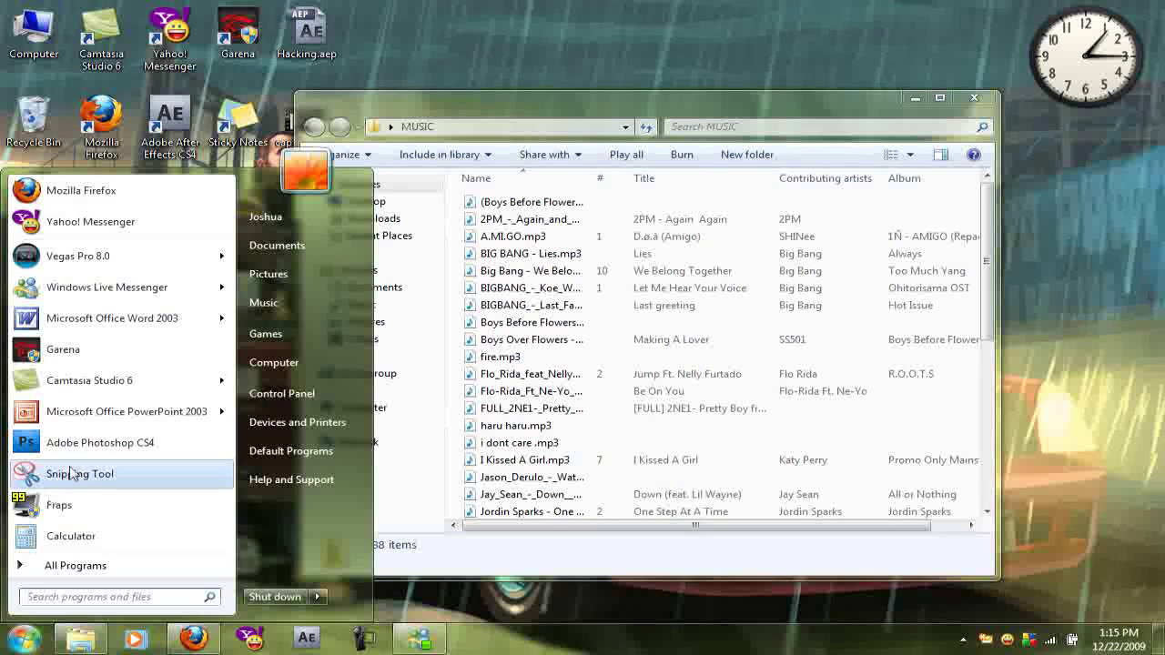
{"action": "left_click", "coordinate": [475, 564]}
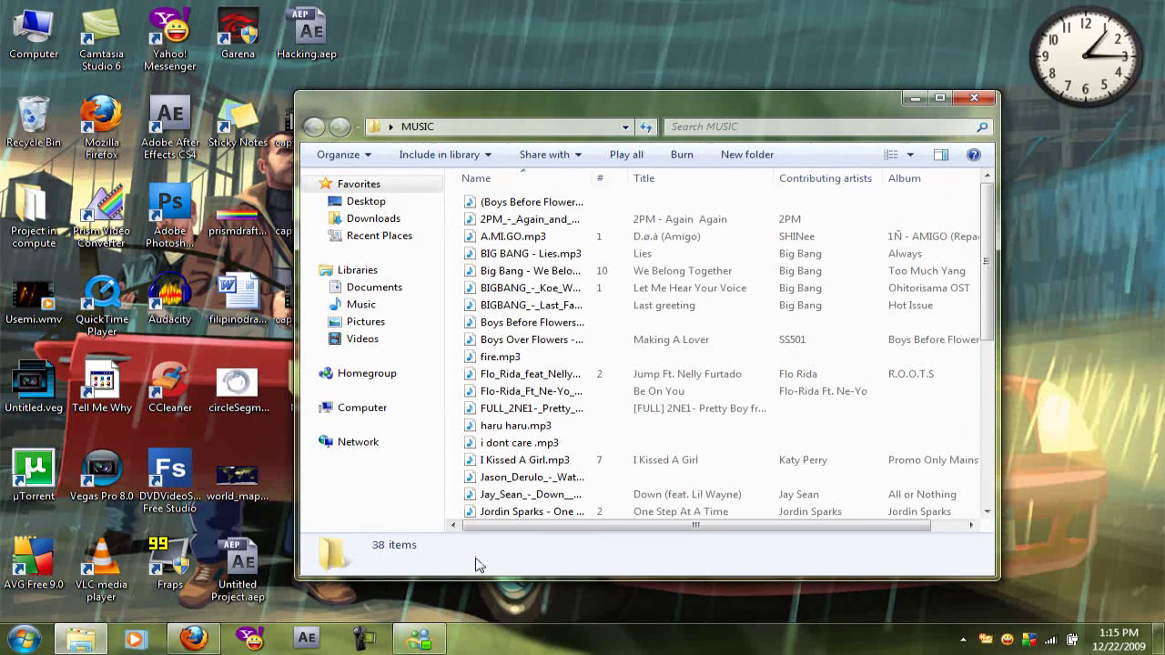
Cycle the open windows with Win+Tab Flip 3D and exit with MUSIC in front
{"action": "key", "text": "super+Tab"}
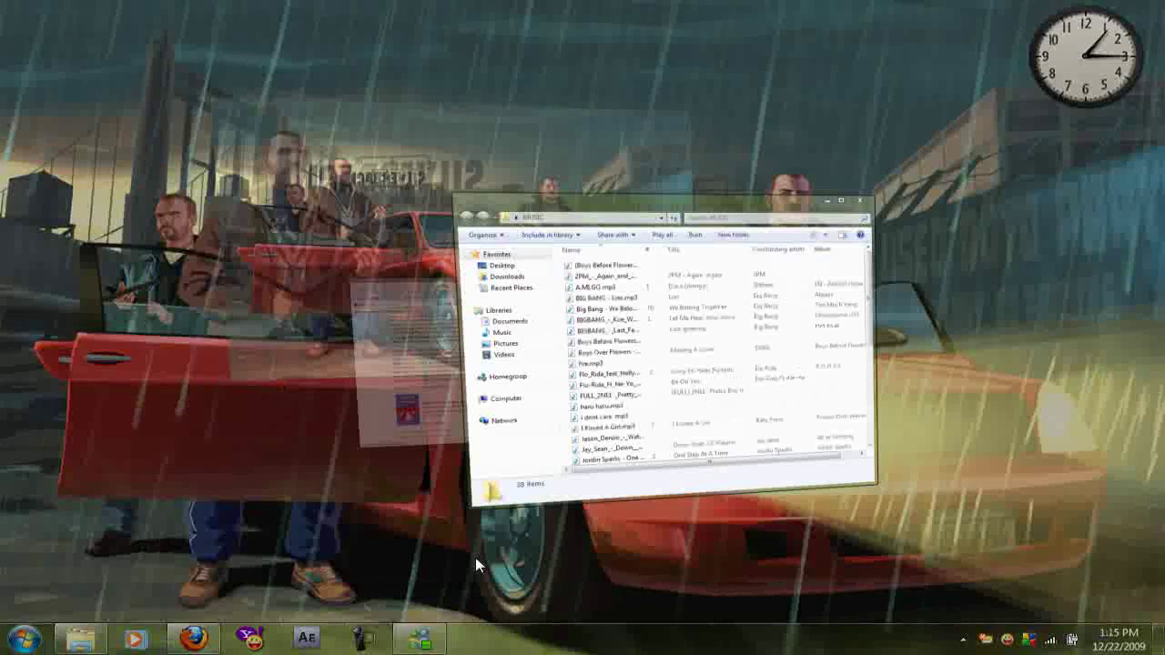
{"action": "key", "text": "super+Tab"}
{"action": "key", "text": "super+Tab"}
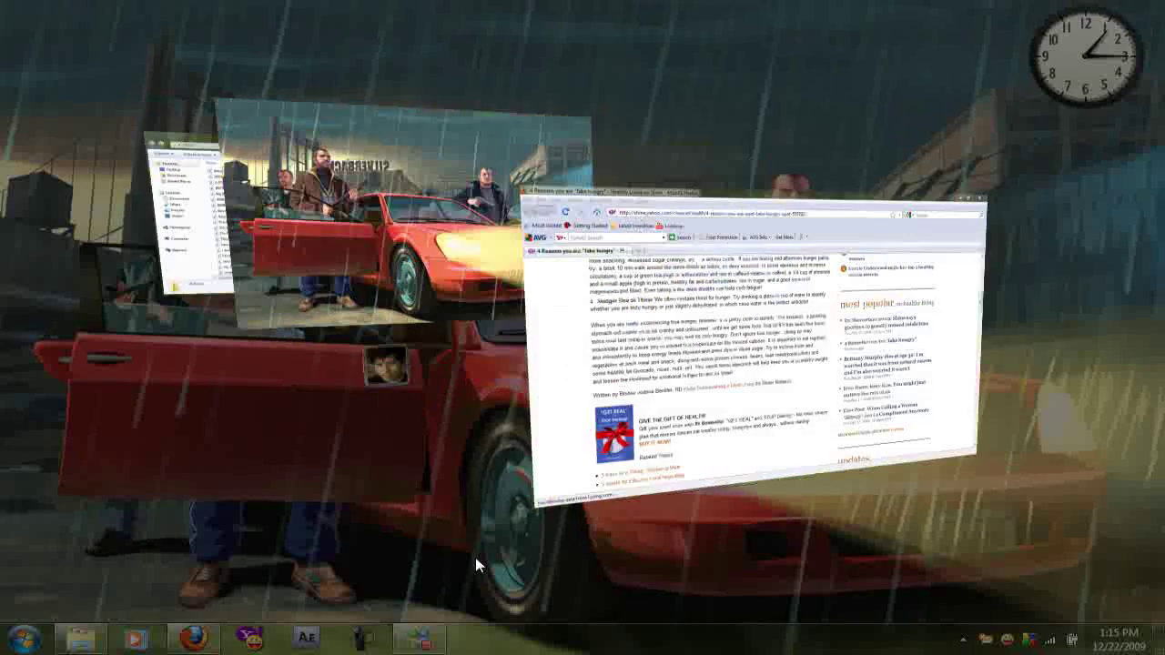
{"action": "key", "text": "super+Tab"}
{"action": "key", "text": "super+Tab"}
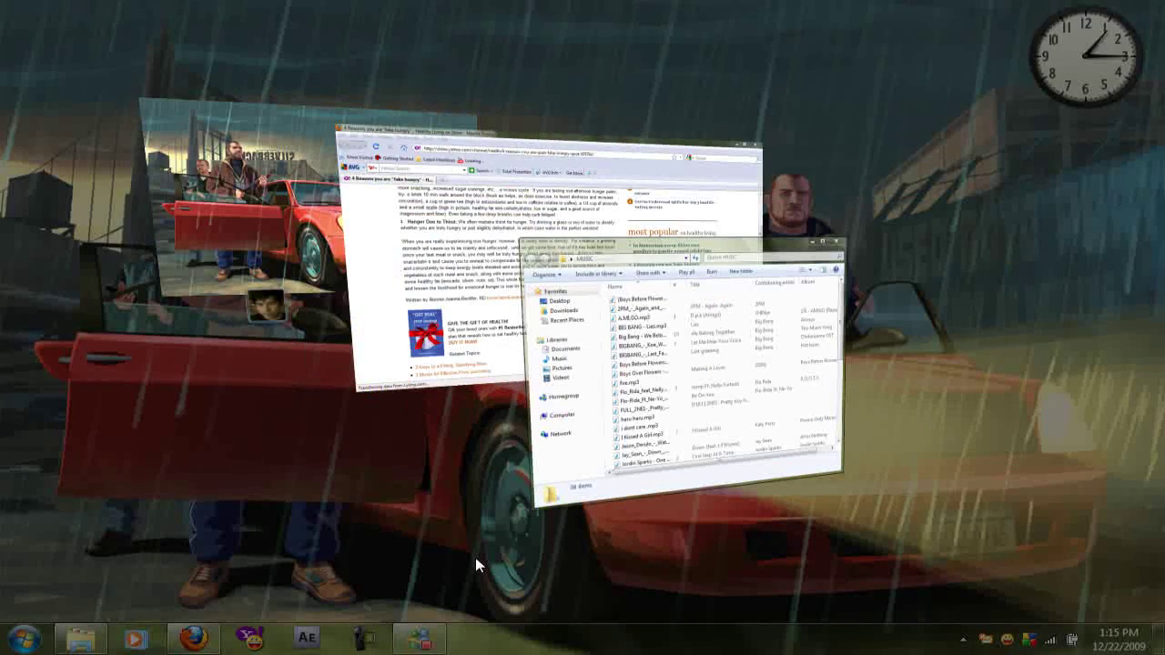
{"action": "key", "text": "super+Tab"}
{"action": "key", "text": "Return"}
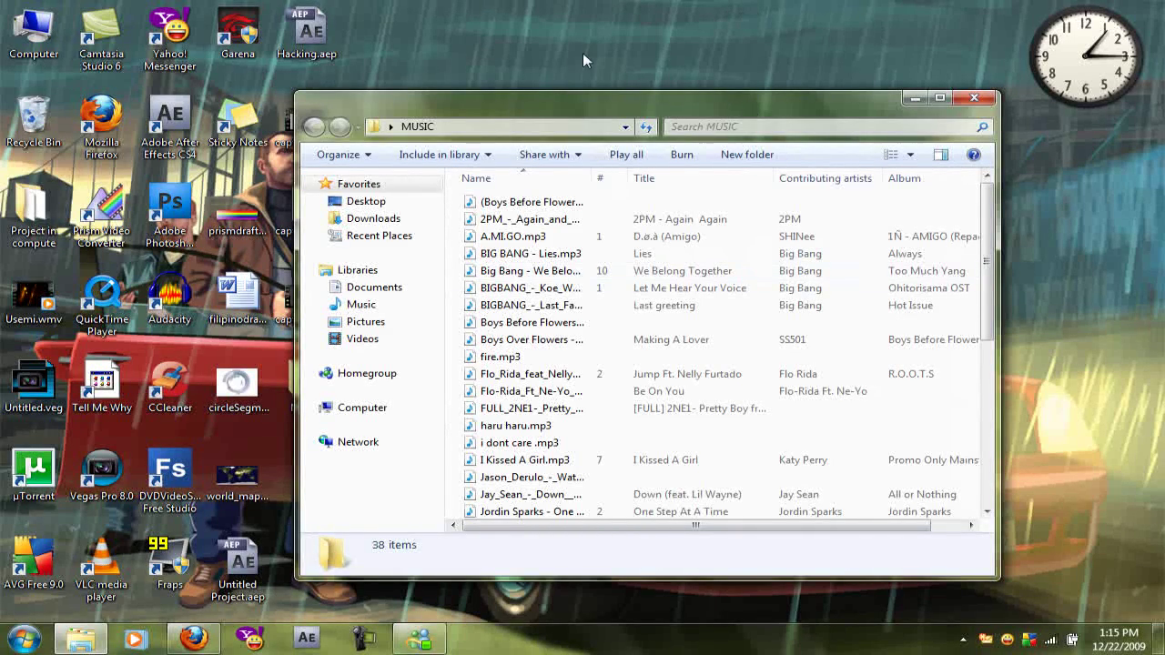
{"action": "key", "text": "super+Tab"}
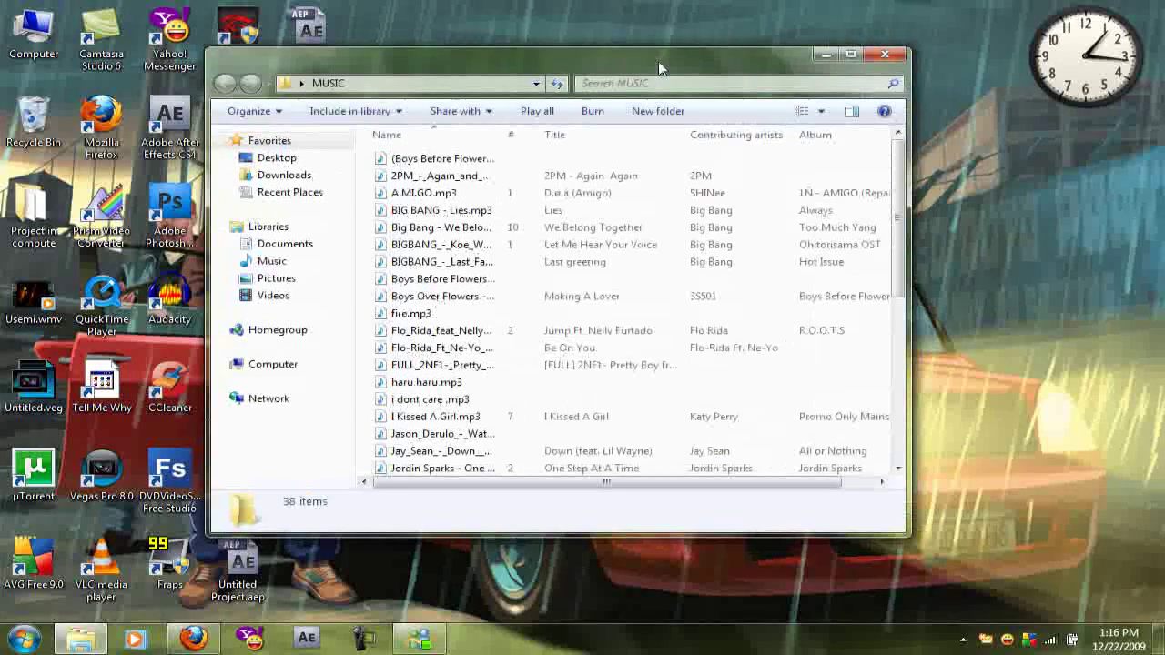
Move the MUSIC window to the screen's top edge and maximize it full screen
{"action": "left_click_drag", "start_coordinate": [658, 61], "coordinate": [659, 7]}
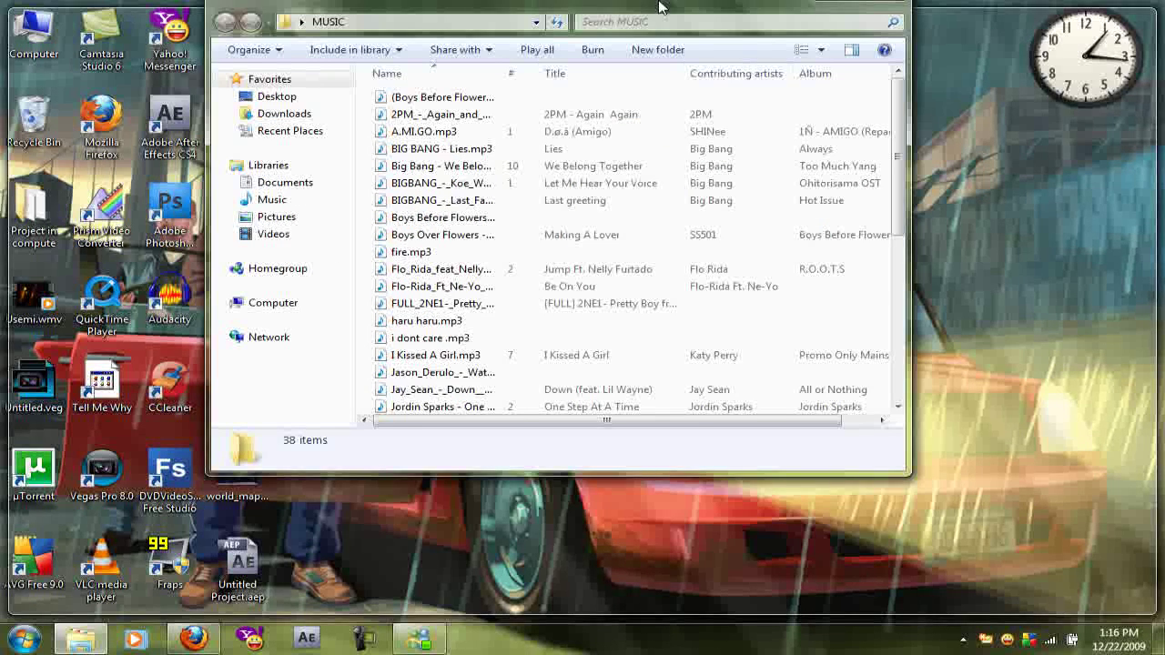
{"action": "double_click", "coordinate": [659, 7]}
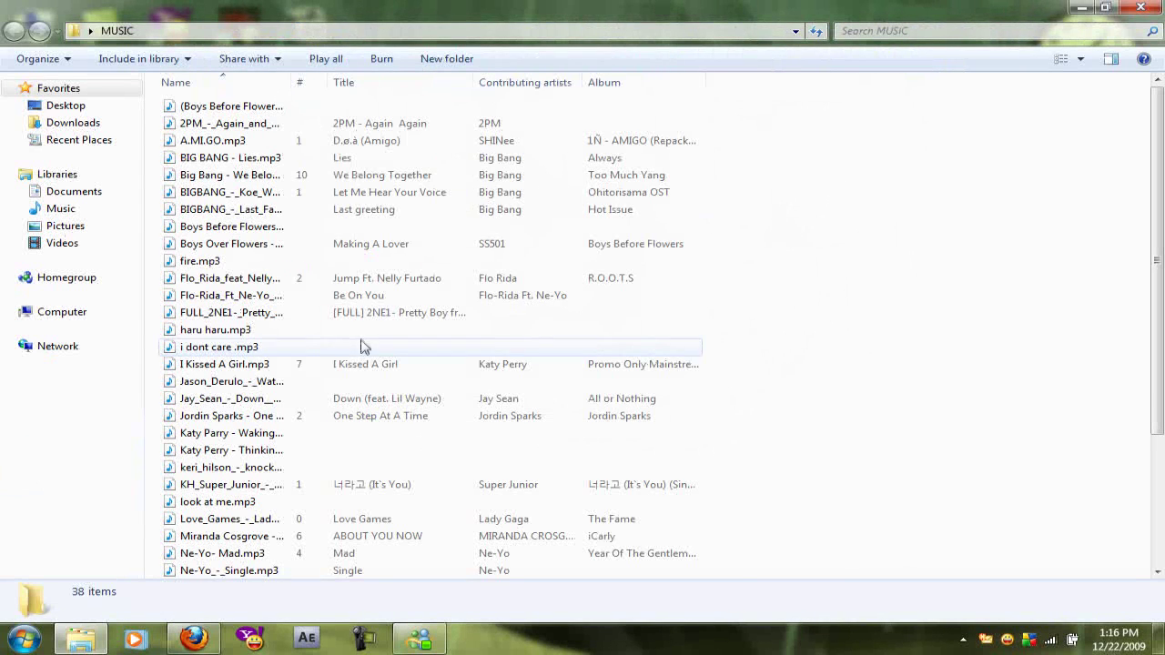
{"action": "mouse_move", "coordinate": [193, 638]}
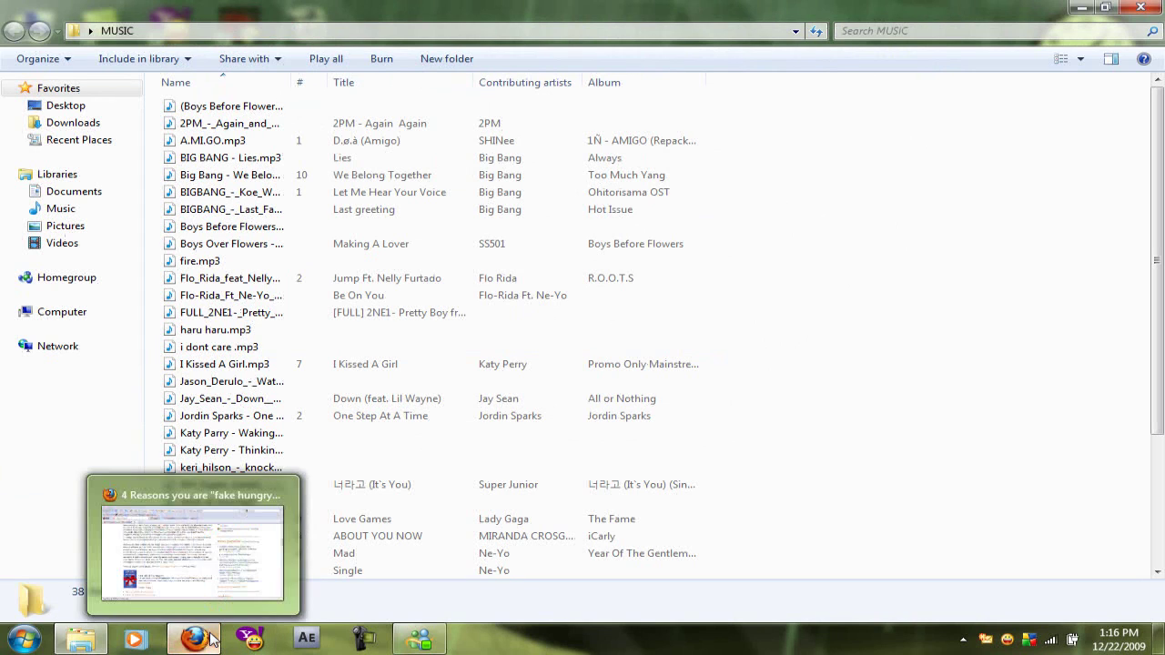
Restore down and shrink the Firefox article window, then switch to MUSIC and back
{"action": "left_click", "coordinate": [211, 639]}
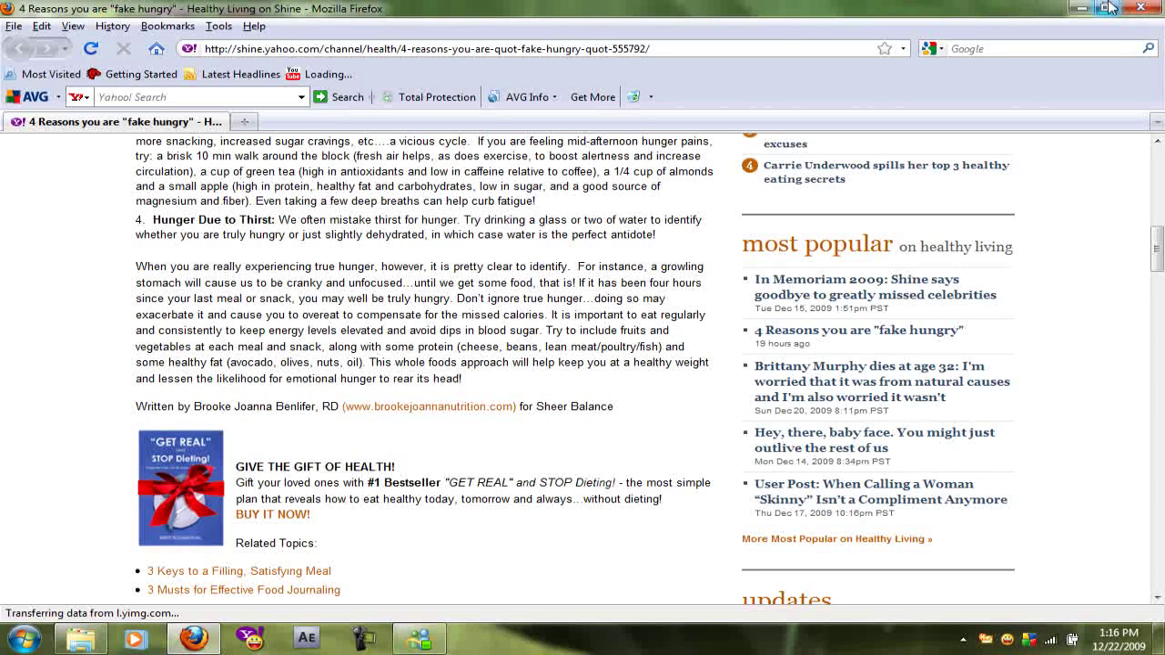
{"action": "left_click", "coordinate": [1107, 7]}
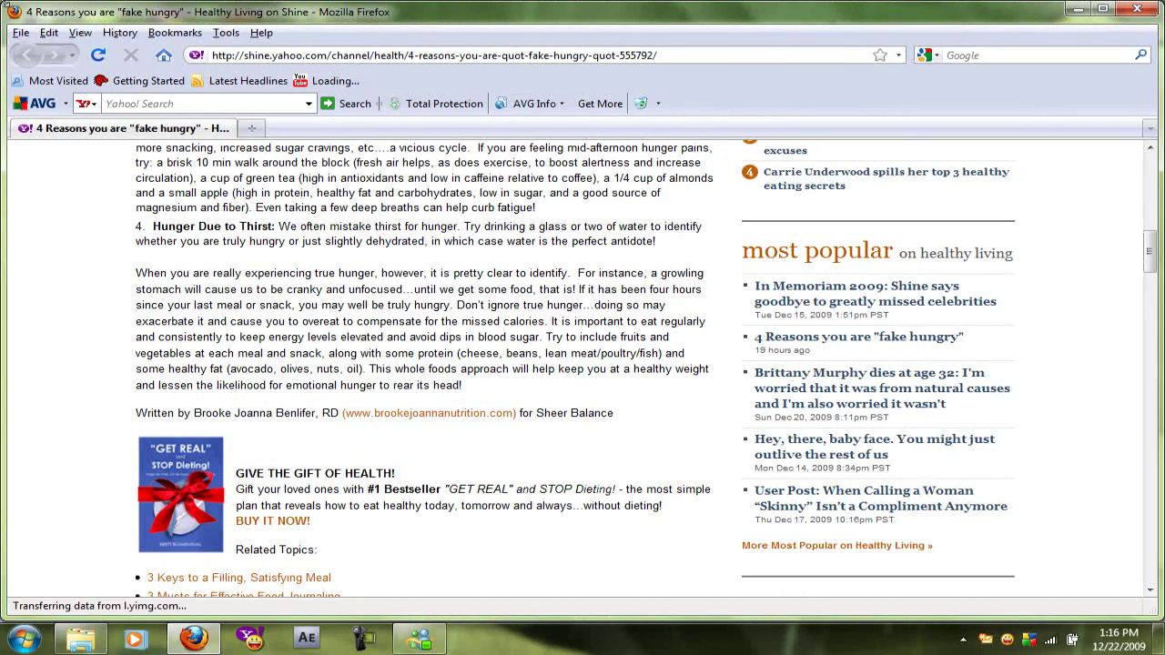
{"action": "left_click_drag", "start_coordinate": [4, 4], "coordinate": [24, 12]}
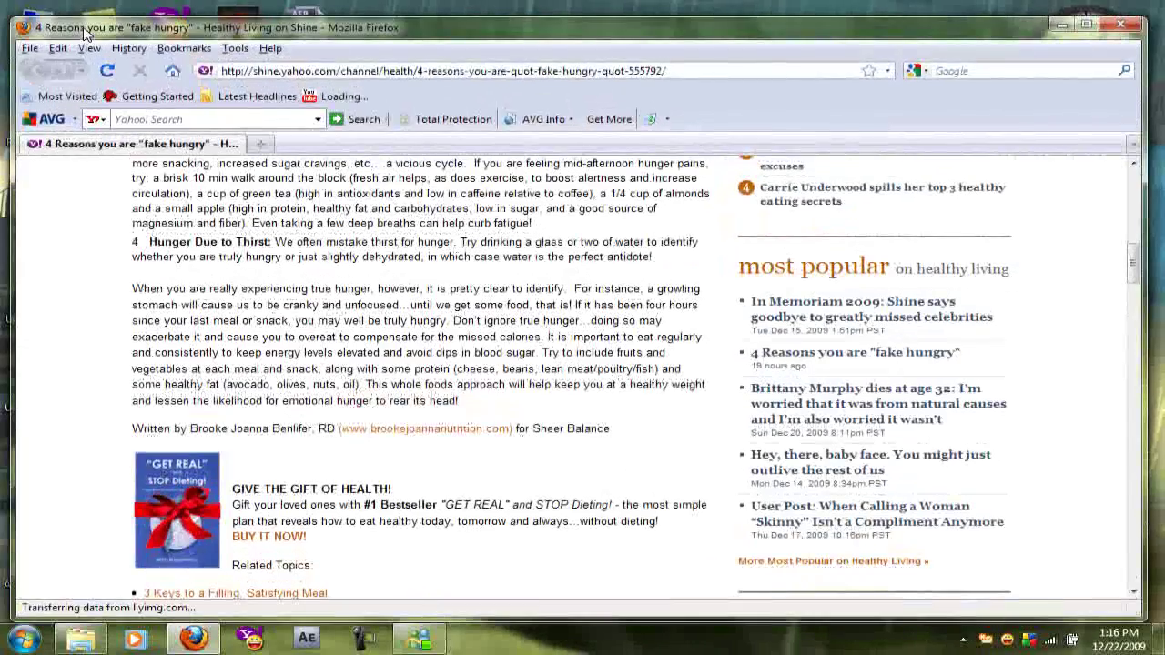
{"action": "left_click", "coordinate": [81, 639]}
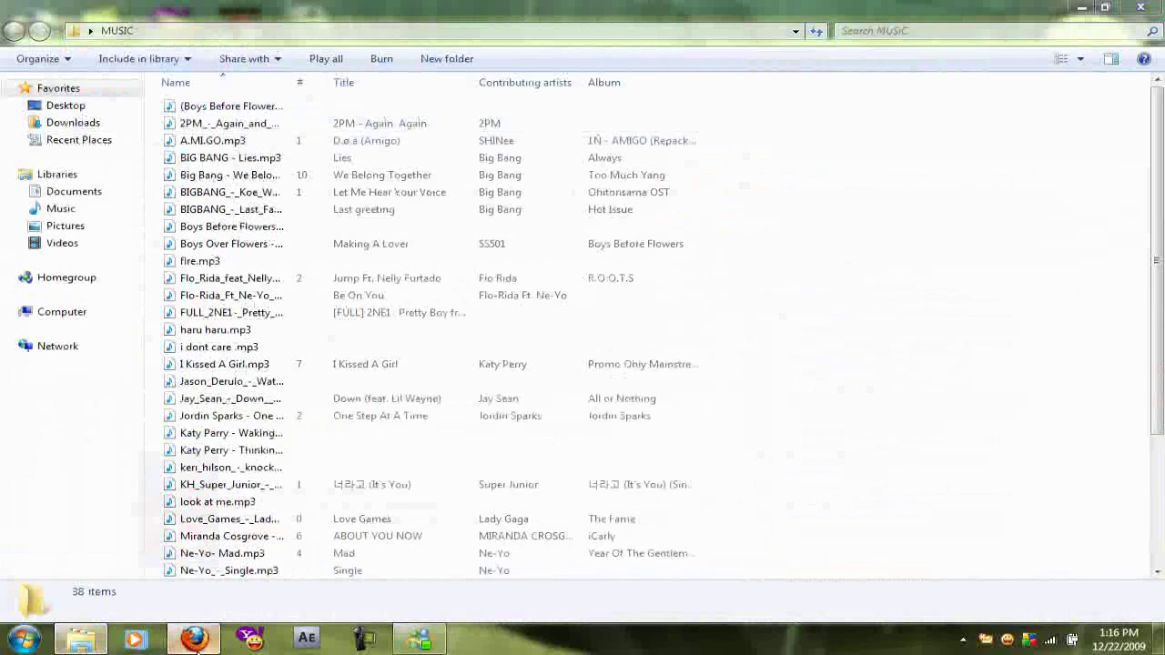
{"action": "left_click", "coordinate": [194, 639]}
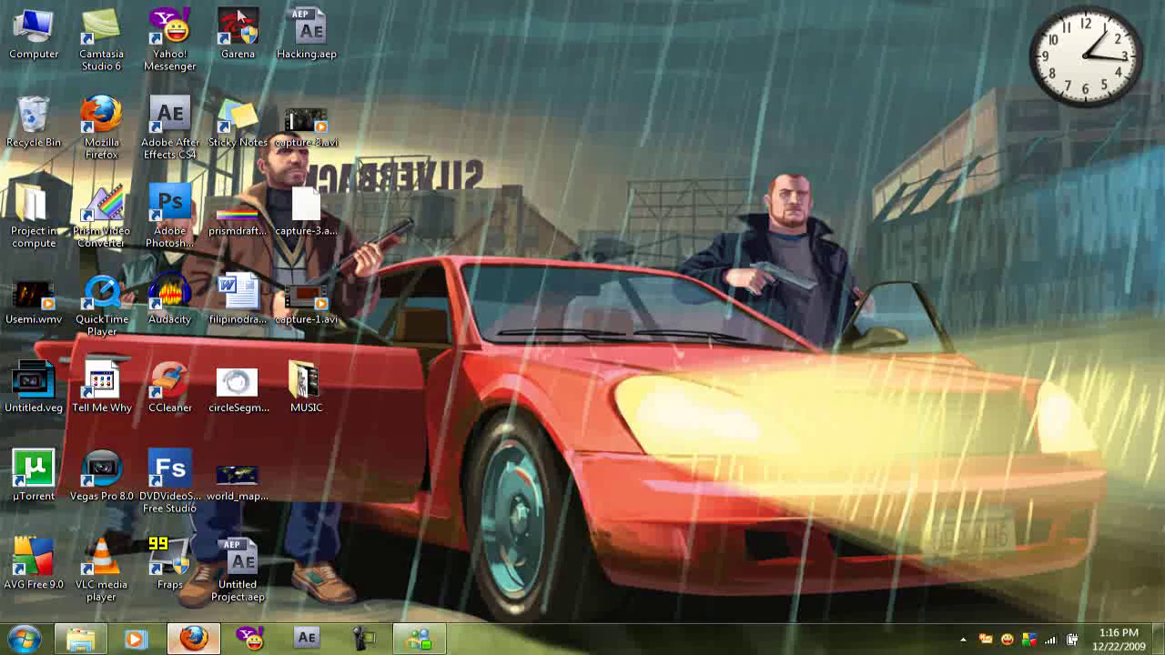
{"action": "right_click", "coordinate": [182, 135]}
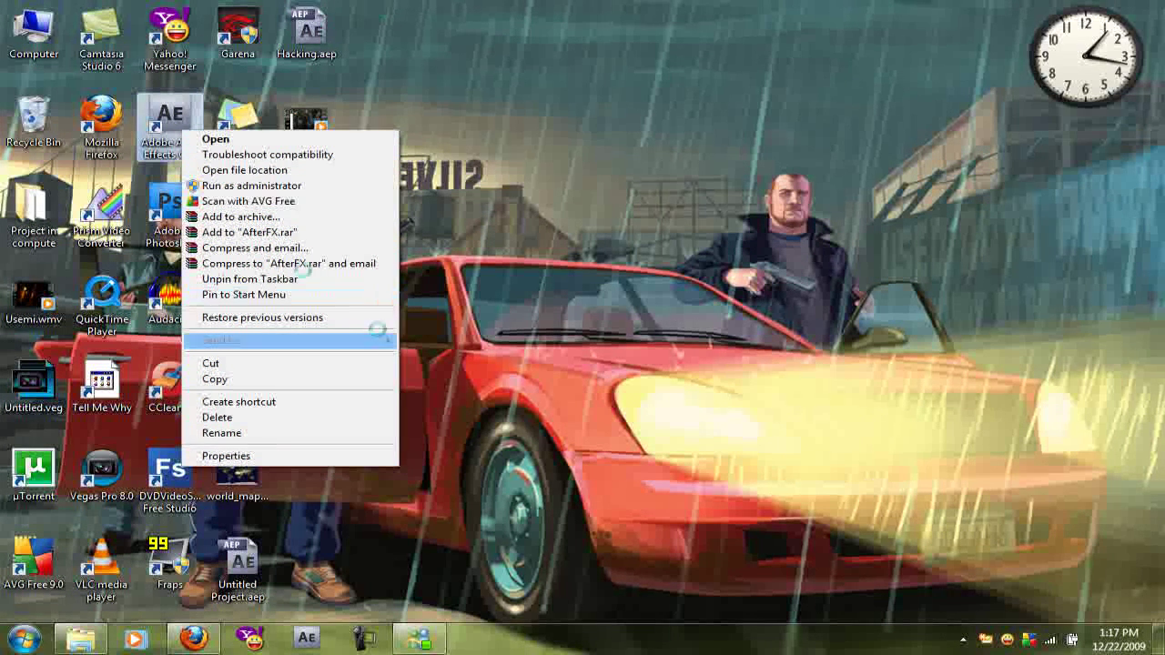
{"action": "left_click", "coordinate": [541, 79]}
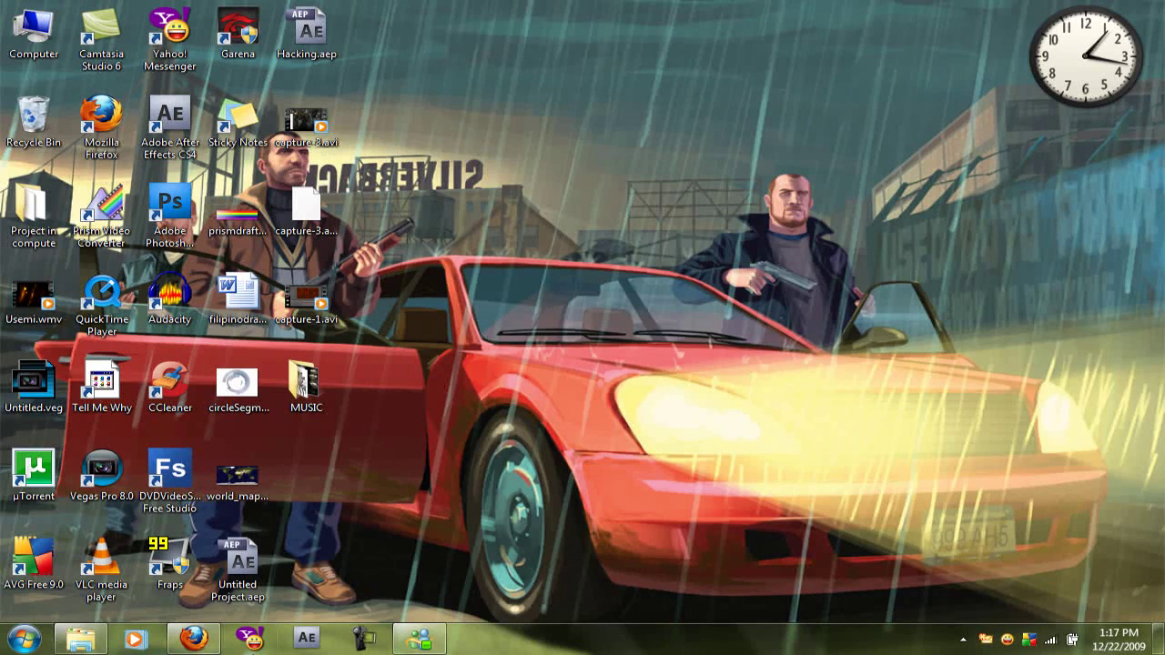
{"action": "right_click", "coordinate": [307, 642]}
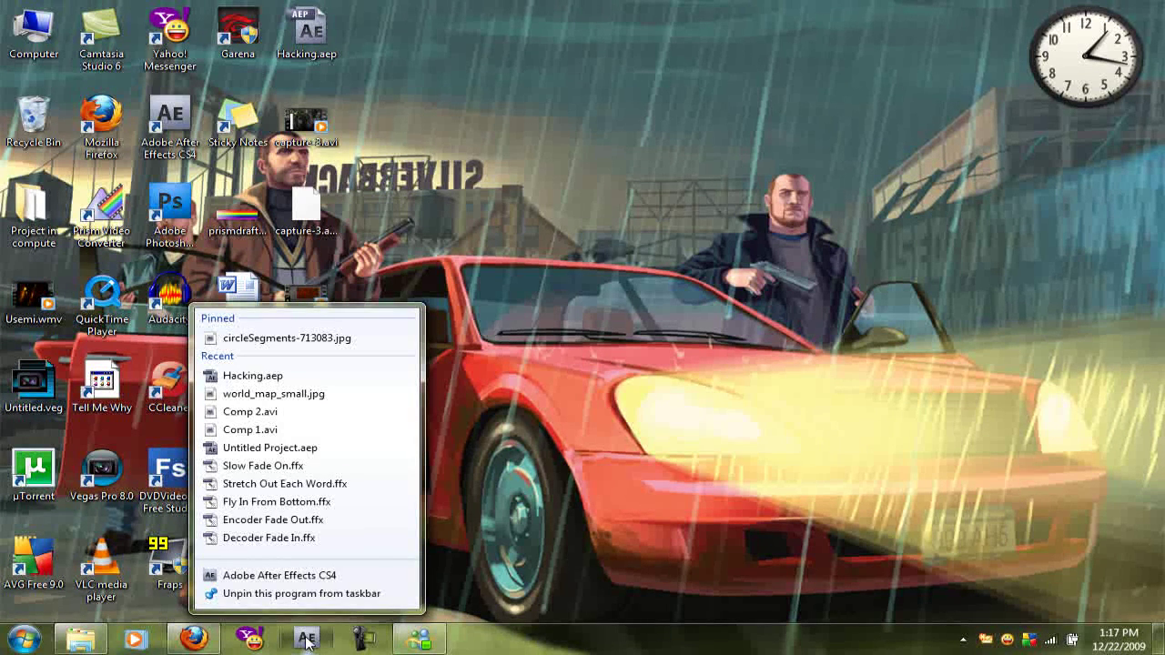
{"action": "left_click", "coordinate": [555, 487]}
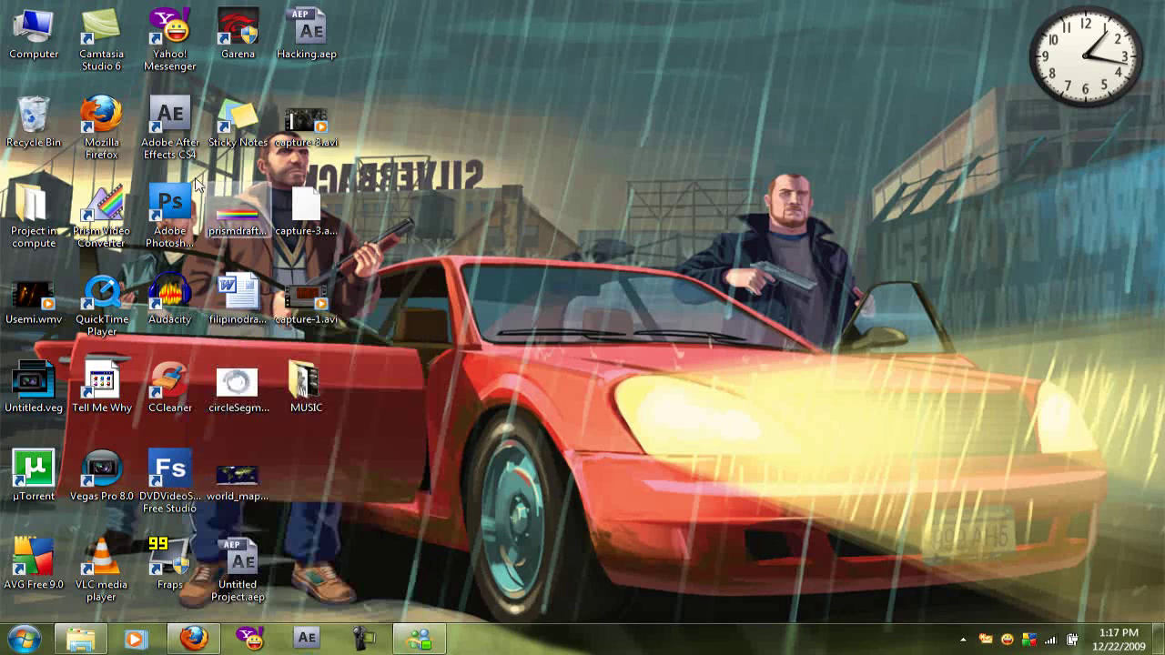
{"action": "right_click", "coordinate": [187, 128]}
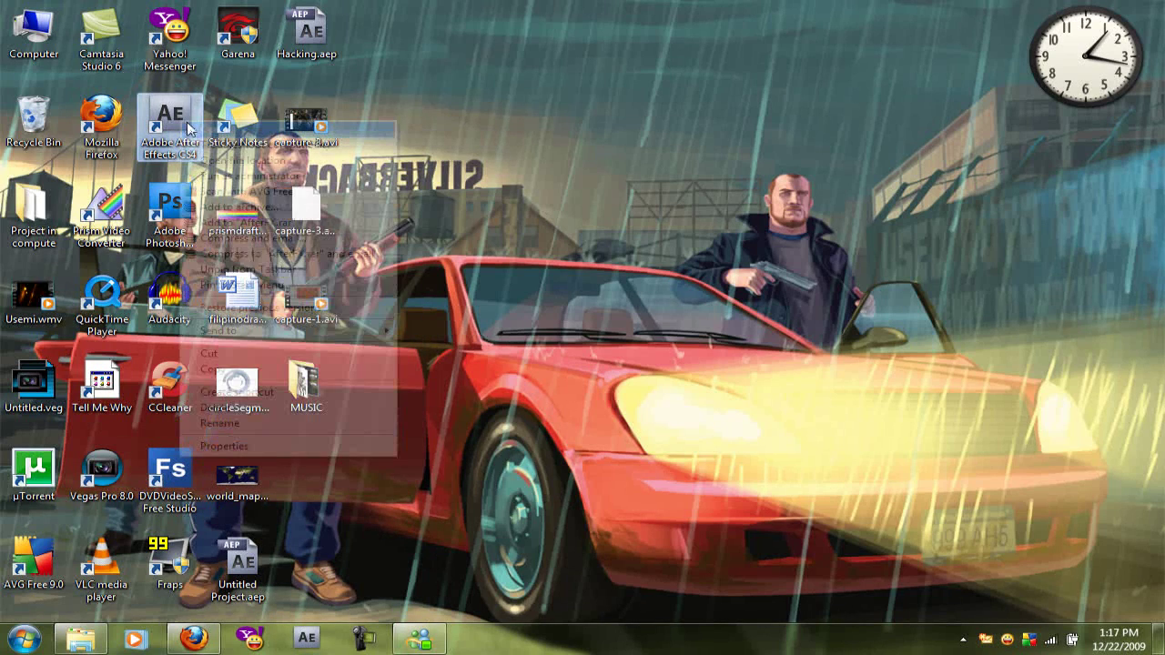
{"action": "left_click", "coordinate": [314, 651]}
{"action": "right_click", "coordinate": [314, 650]}
{"action": "left_click", "coordinate": [543, 495]}
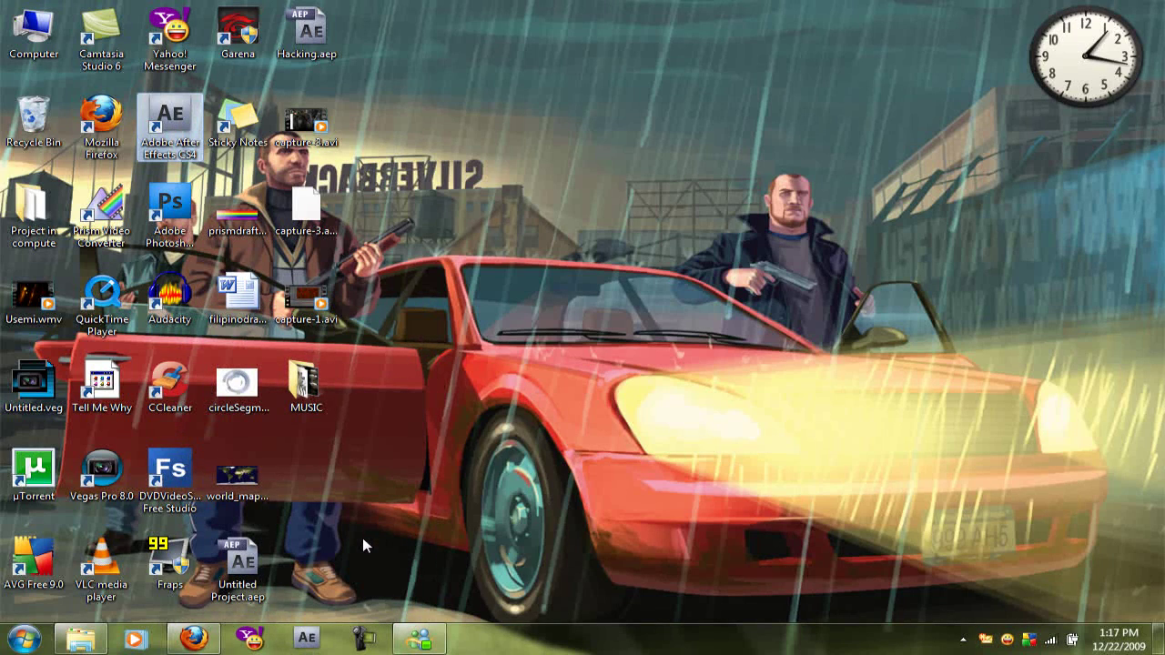
{"action": "right_click", "coordinate": [307, 637], "text": "shift"}
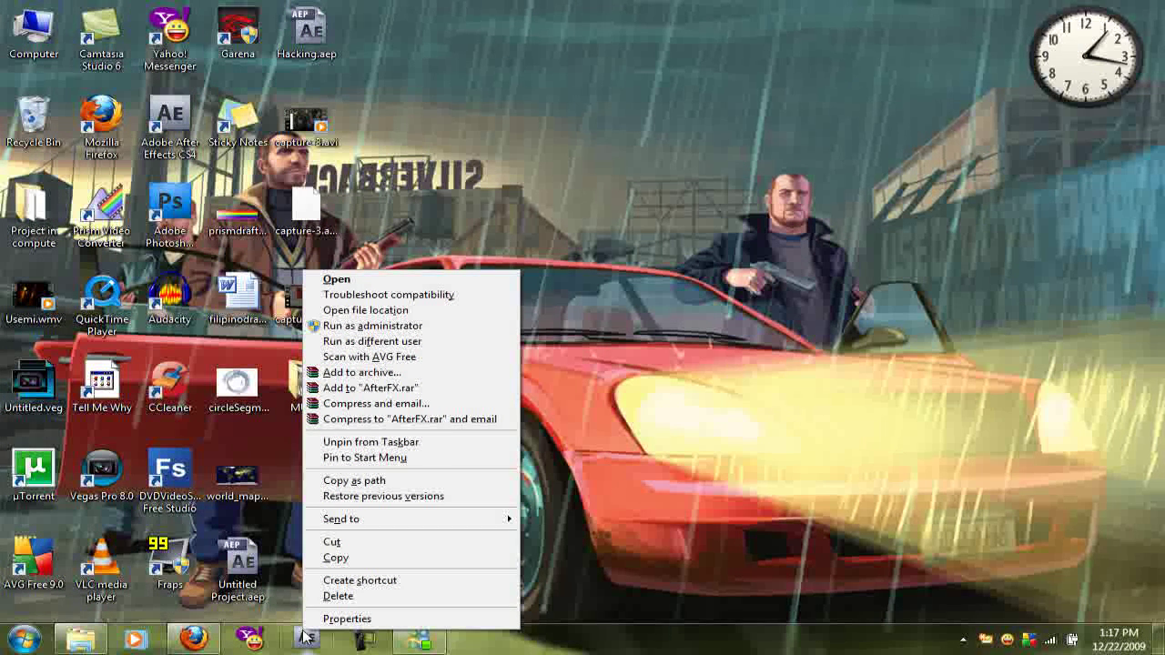
{"action": "left_click", "coordinate": [169, 138]}
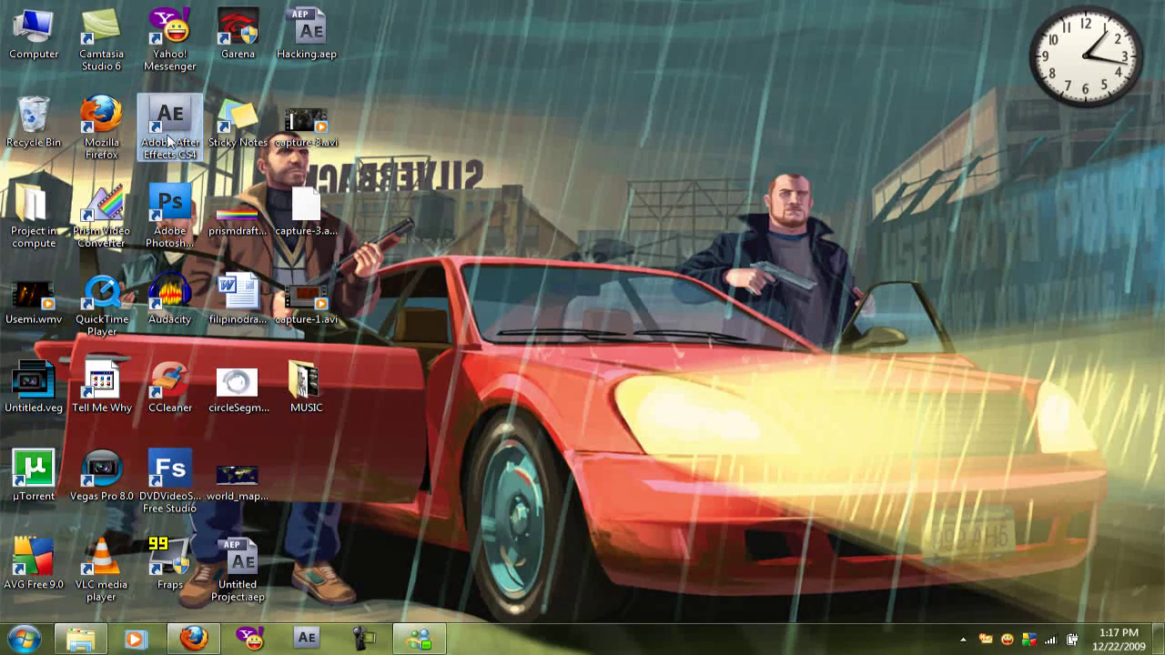
{"action": "right_click", "coordinate": [168, 138]}
{"action": "left_click", "coordinate": [443, 236]}
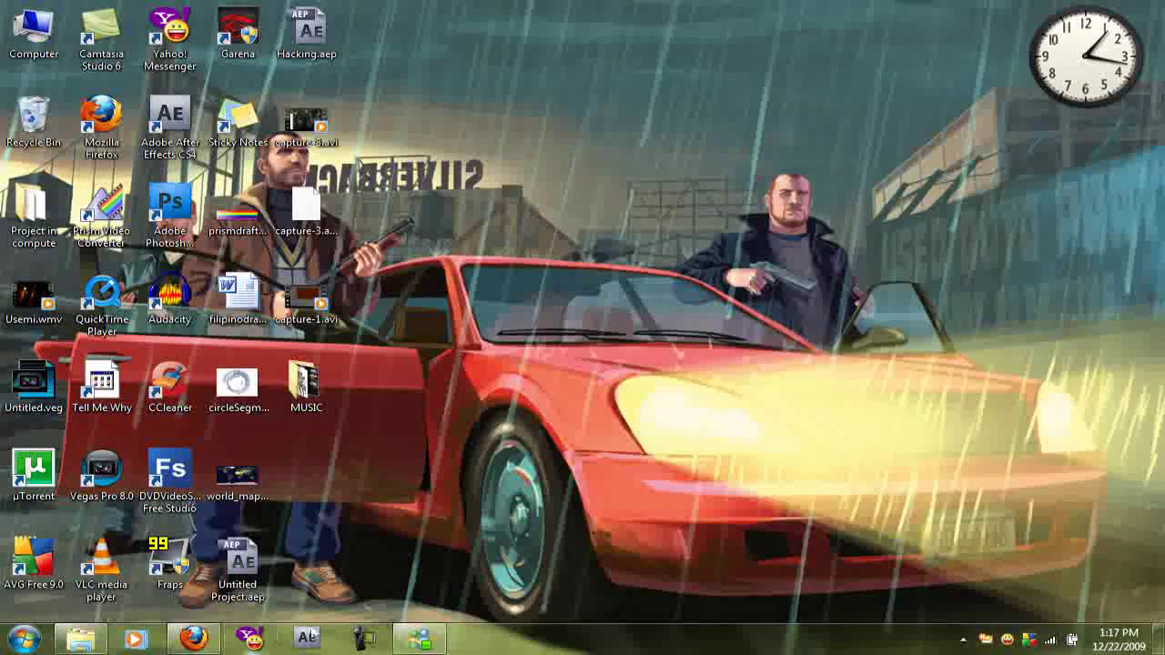
{"action": "right_click", "coordinate": [317, 634], "text": "shift"}
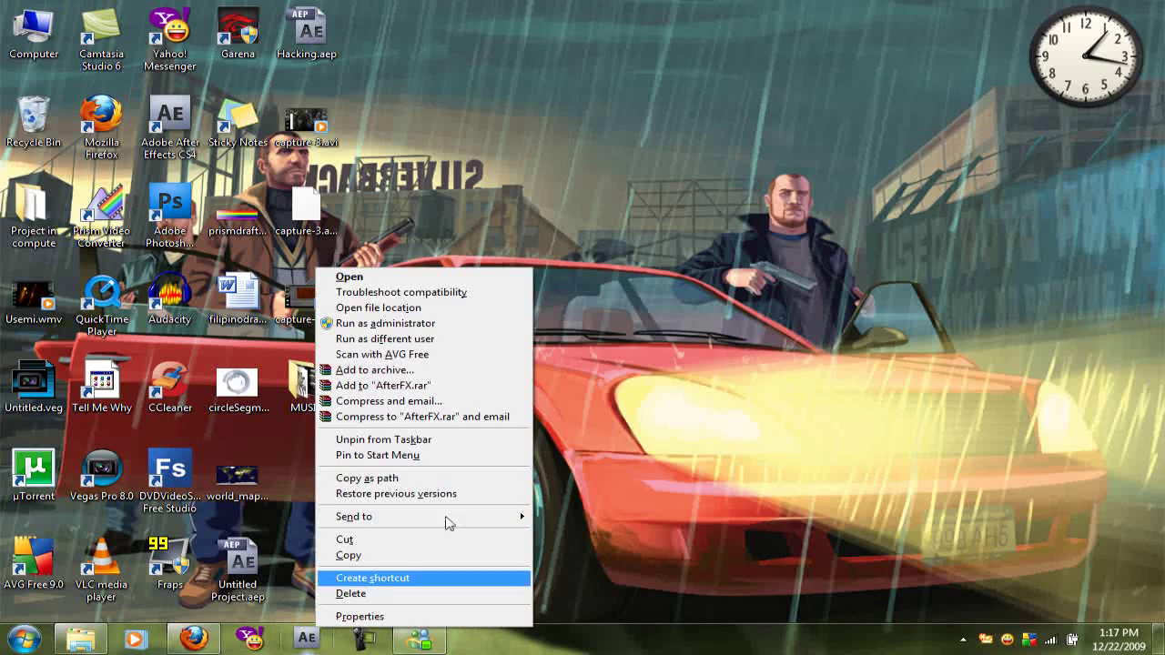
{"action": "left_click", "coordinate": [611, 431]}
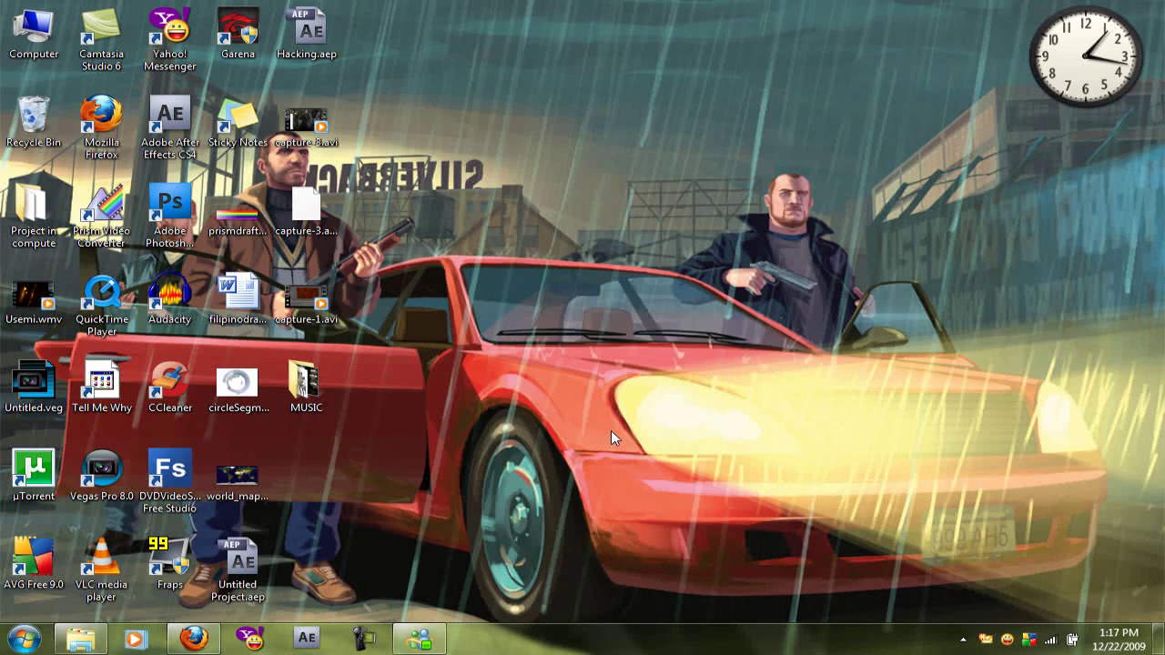